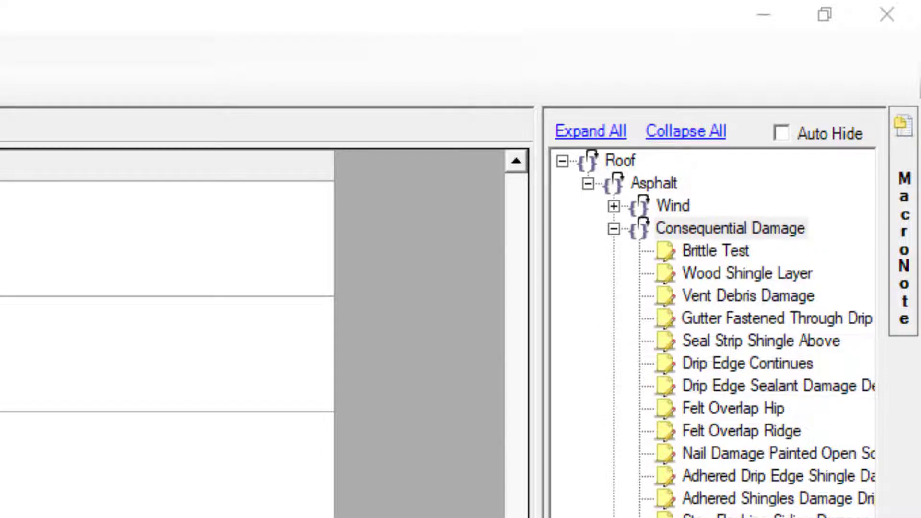
Add a master macro named "Siding" under the Roof category
left_click(620, 157)
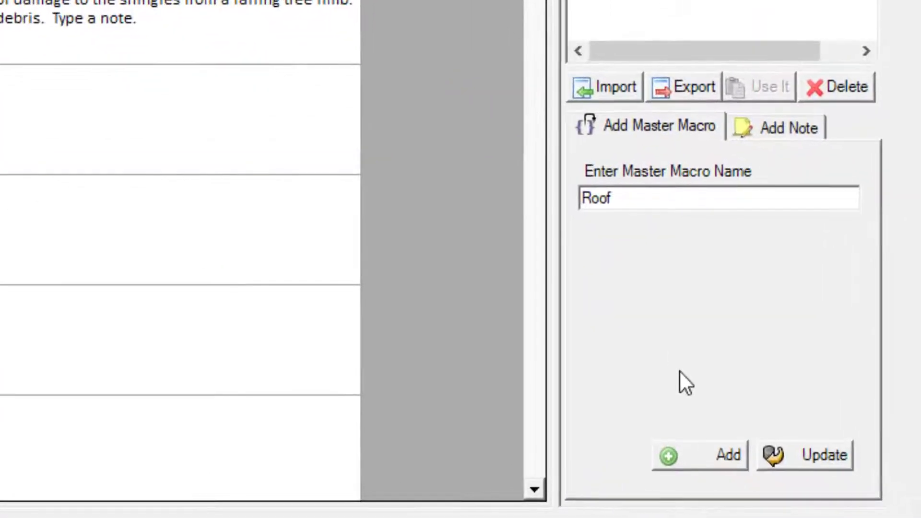
left_click_drag(642, 189, 558, 187)
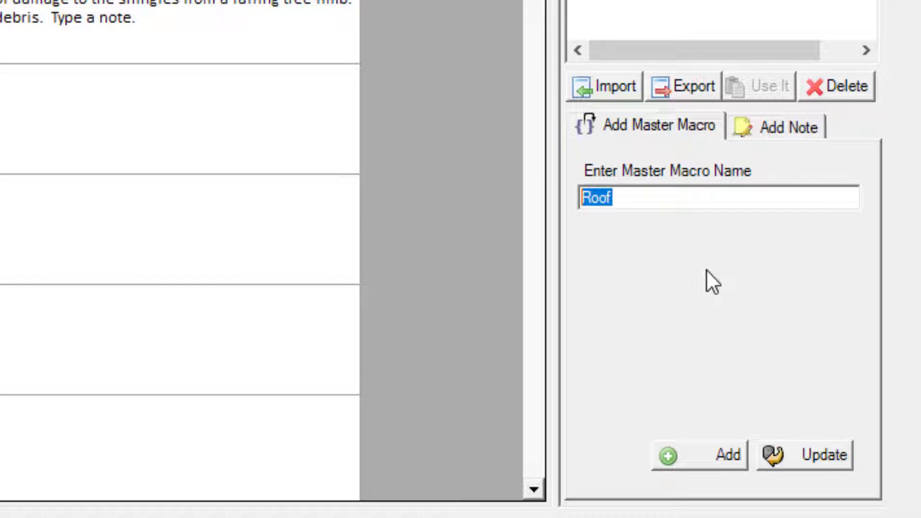
type("Siding")
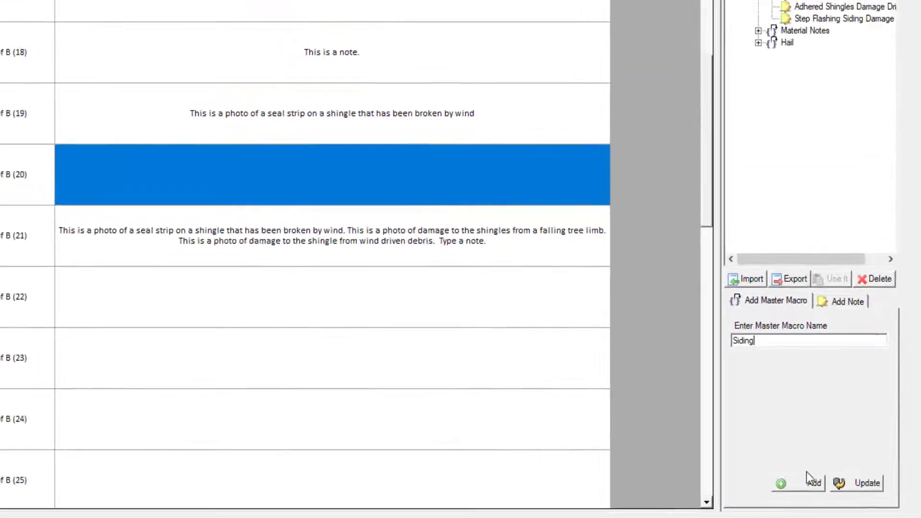
left_click(807, 485)
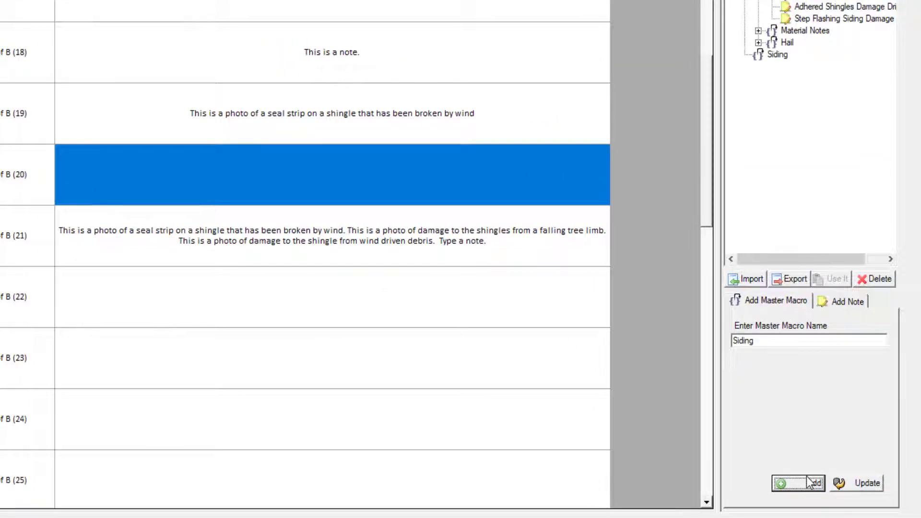
Add a master macro named "Wood" under the Siding category
left_click(775, 54)
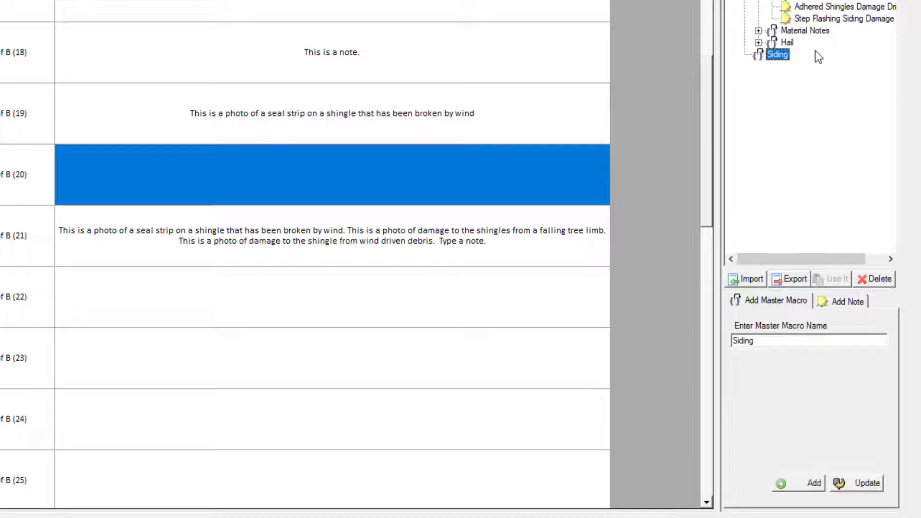
left_click(773, 1)
left_click(774, 53)
left_click_drag(762, 340, 705, 337)
left_click_drag(760, 340, 728, 341)
type("Wood")
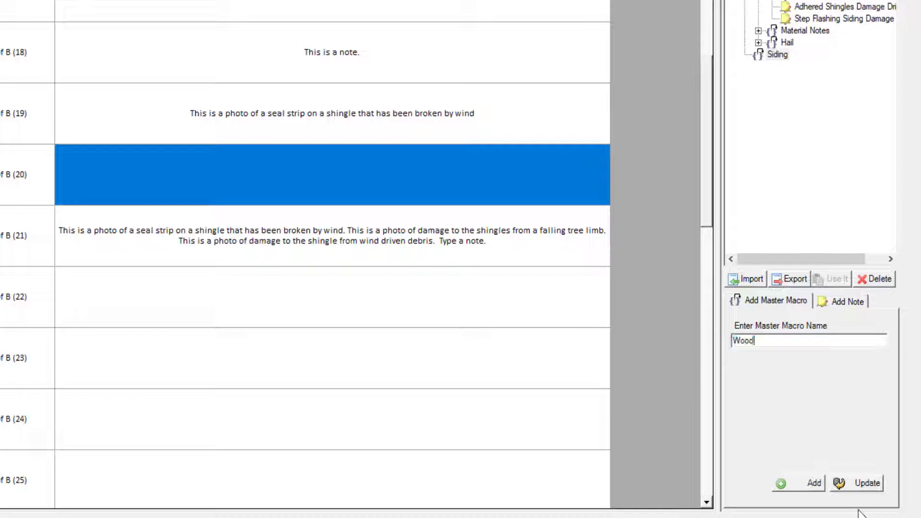
left_click(805, 483)
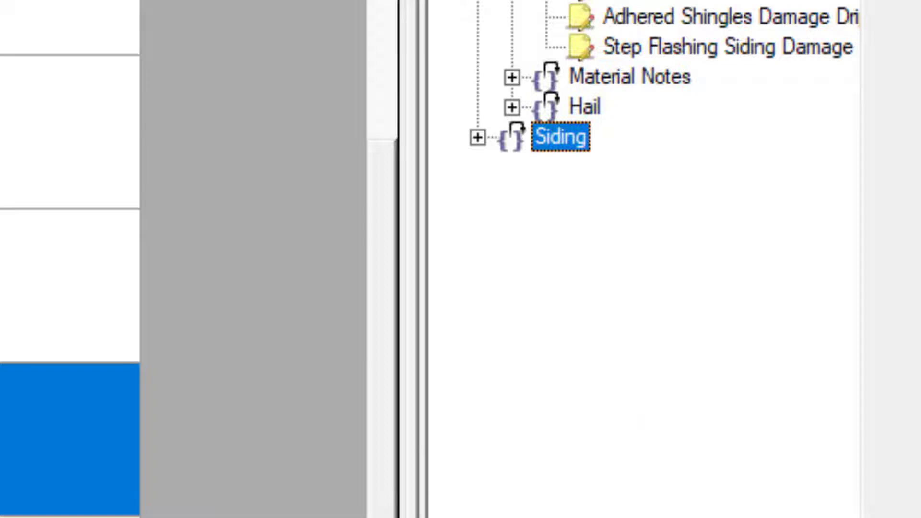
Expand Siding and add a master macro named "Masonite" under its Wood category
left_click(478, 137)
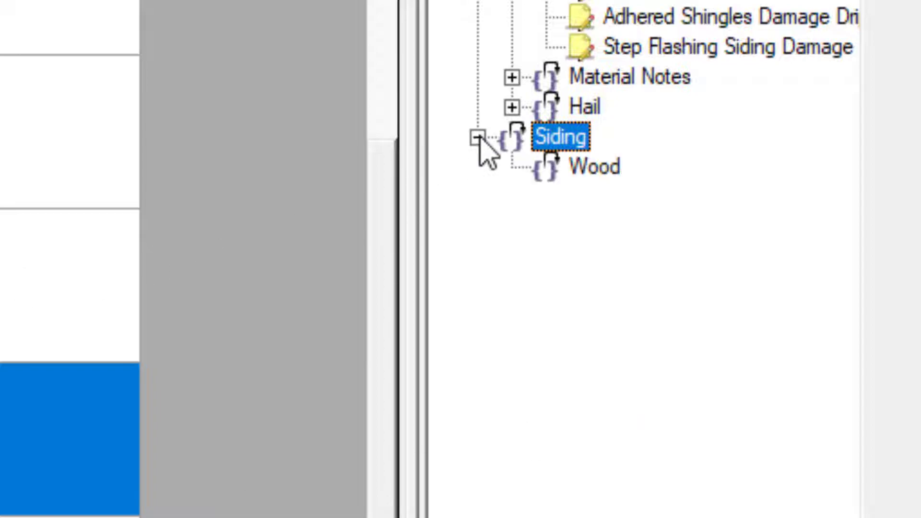
left_click(594, 175)
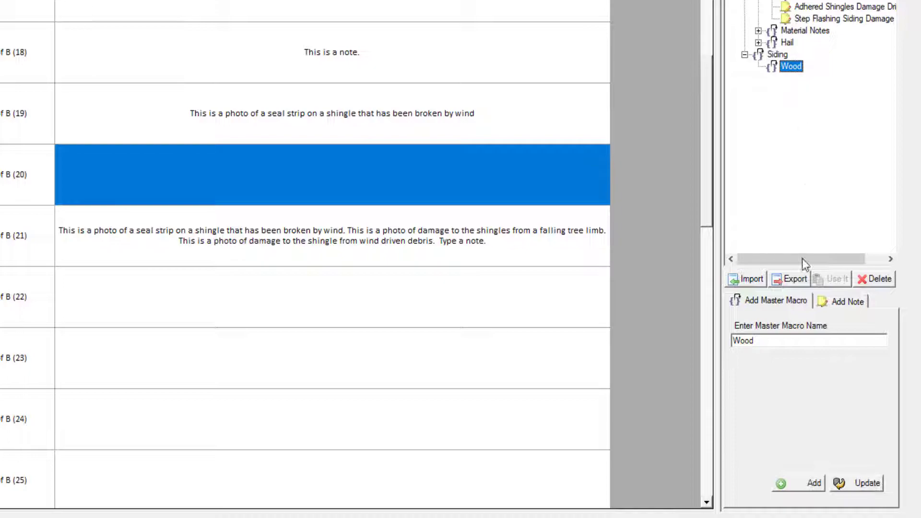
double_click(789, 339)
type("Masonite")
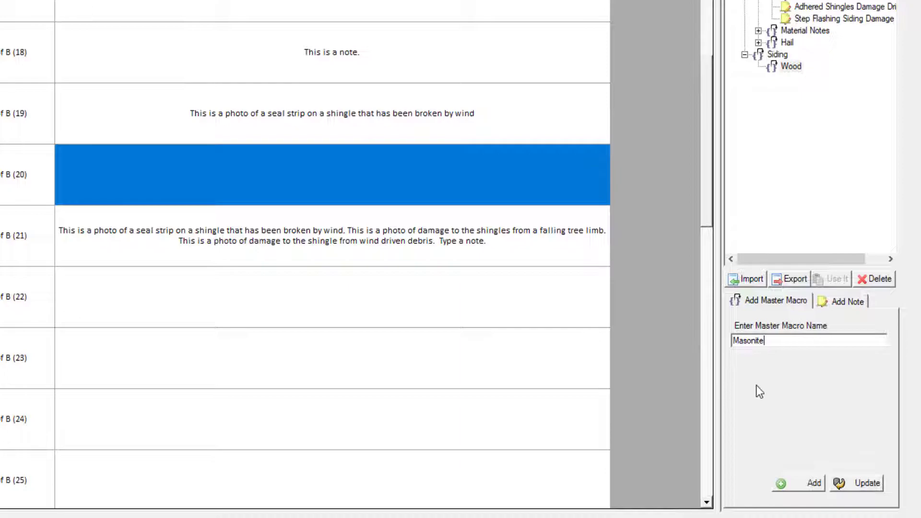
left_click(803, 485)
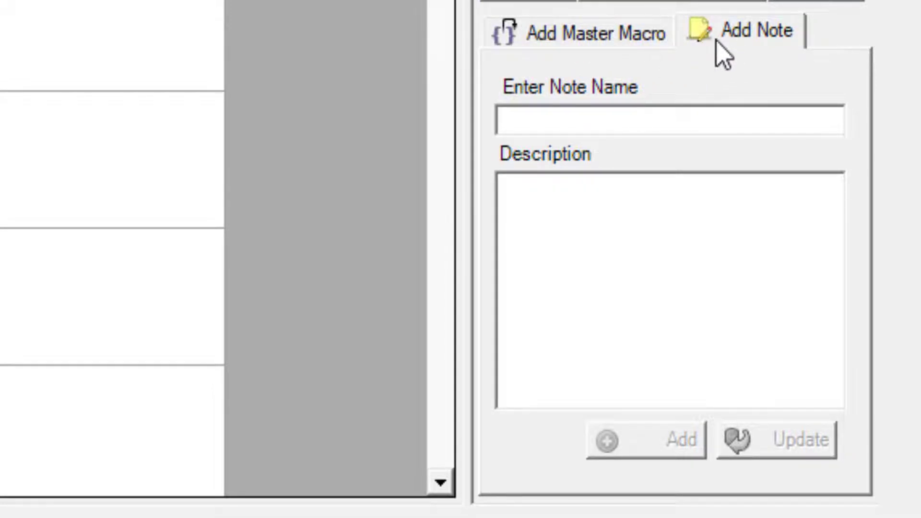
Add a note named "Debris Damage" under Masonite with the description "This impact was caused by wind driven debris"
left_click(716, 41)
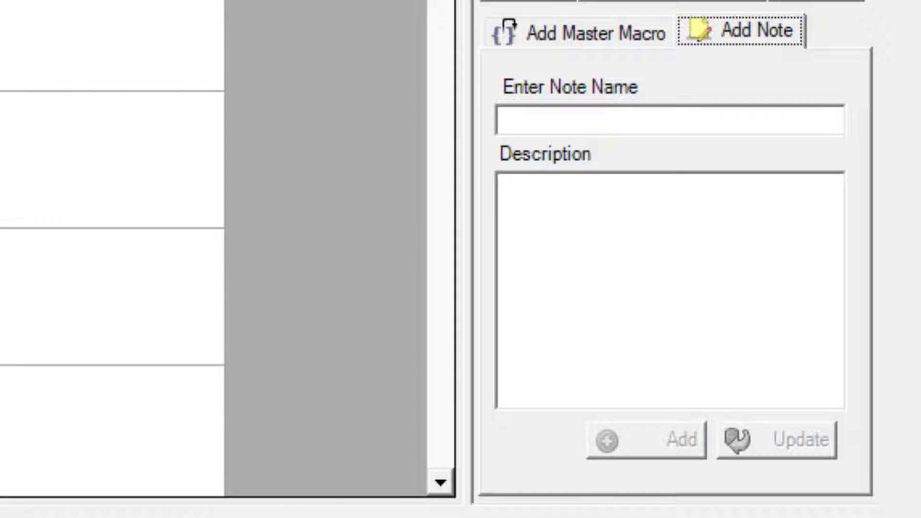
left_click(582, 117)
type("Debris Data")
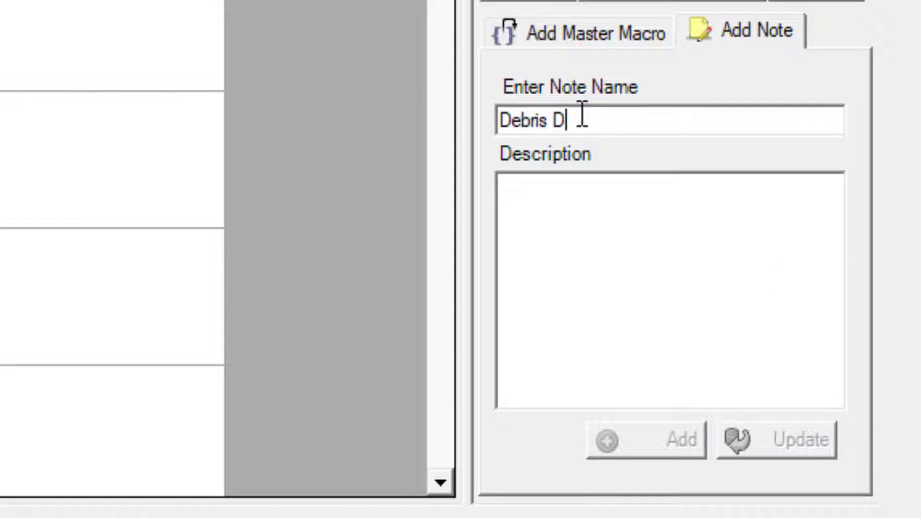
type("ge")
key("Tab")
type("This impact was caused by wind driven debris")
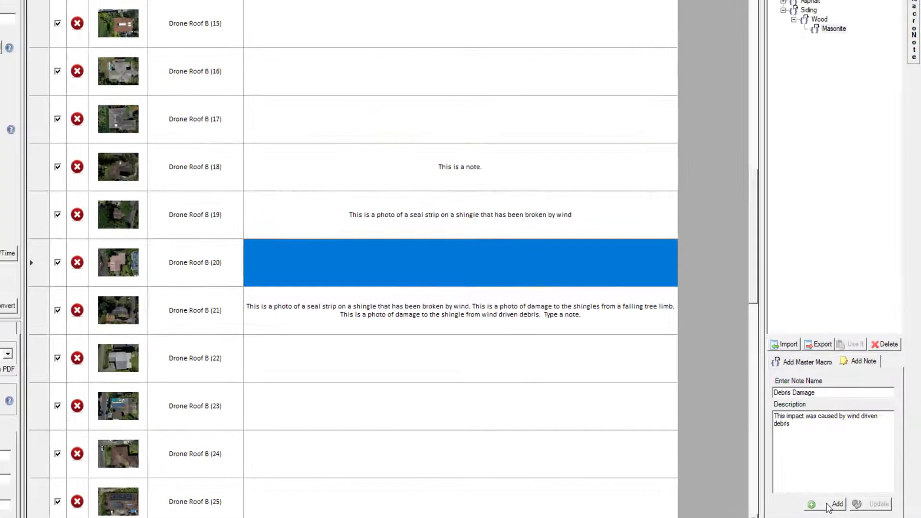
left_click(834, 504)
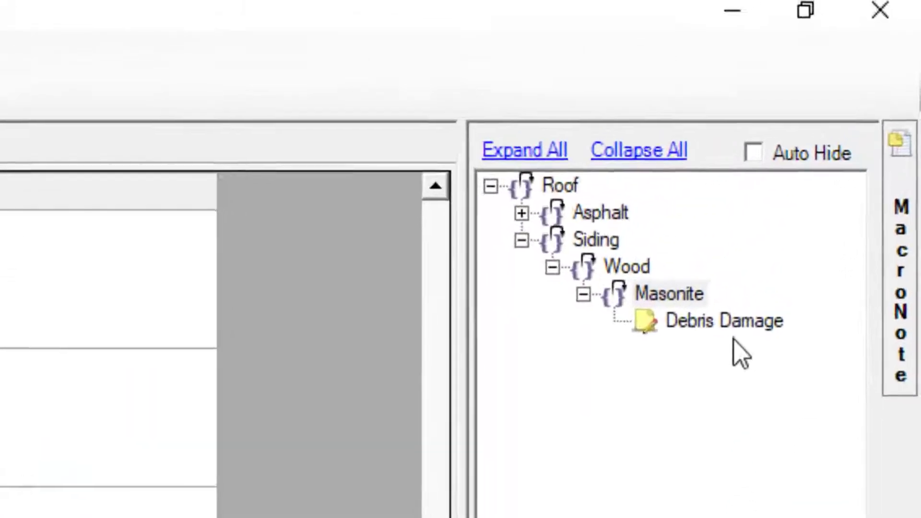
Insert the Debris Damage note into the description of image Drone Roof B (16)
left_click(701, 359)
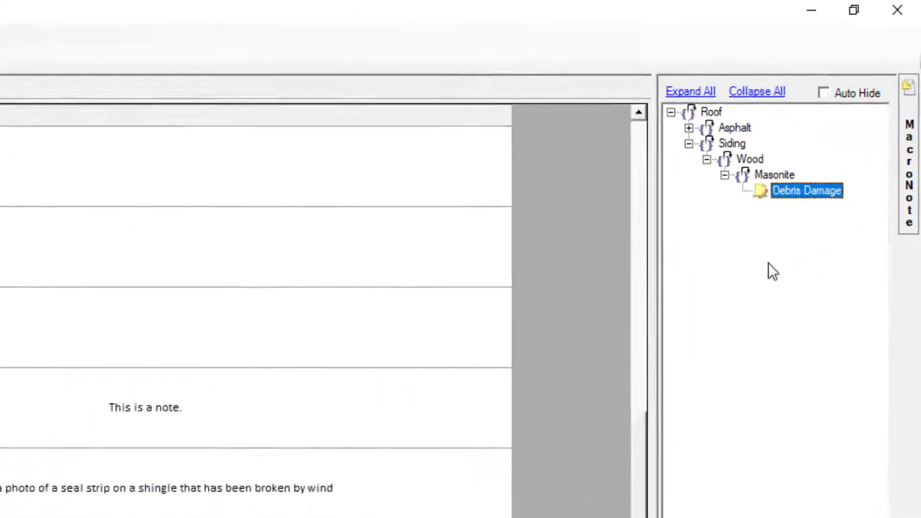
left_click(284, 238)
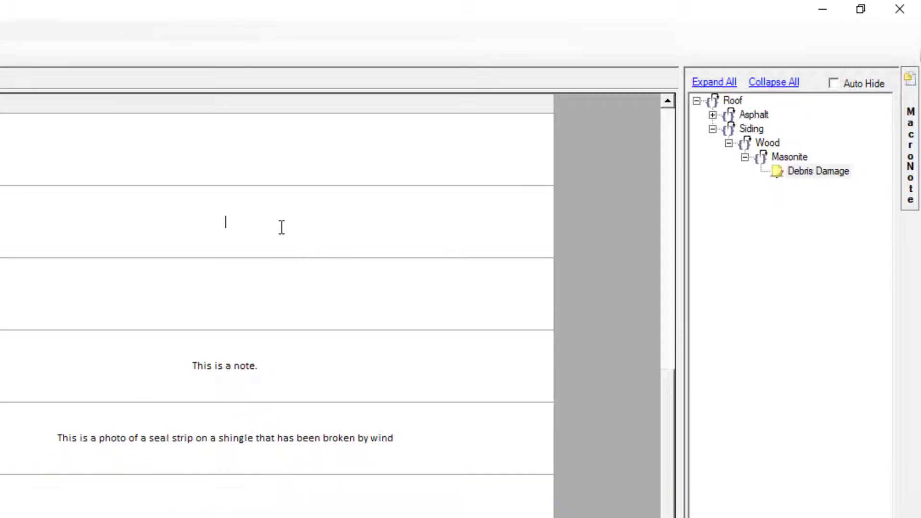
double_click(810, 174)
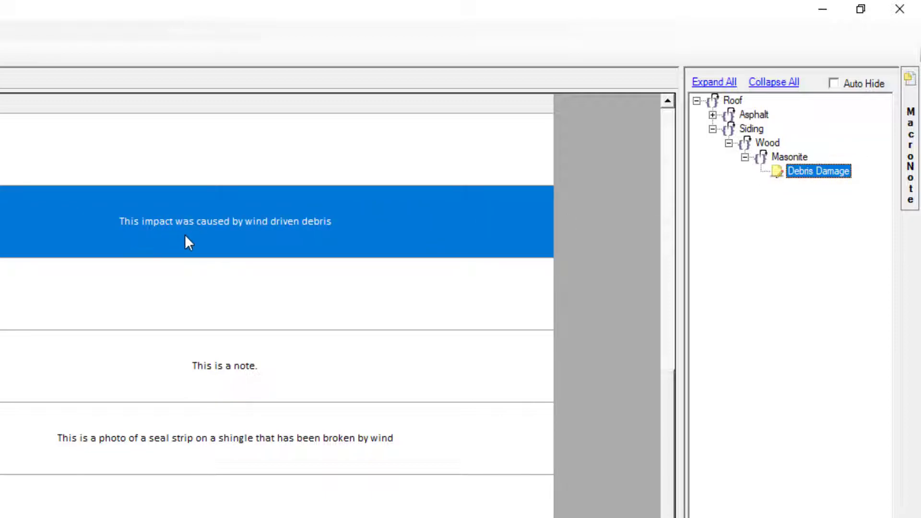
left_click(144, 230)
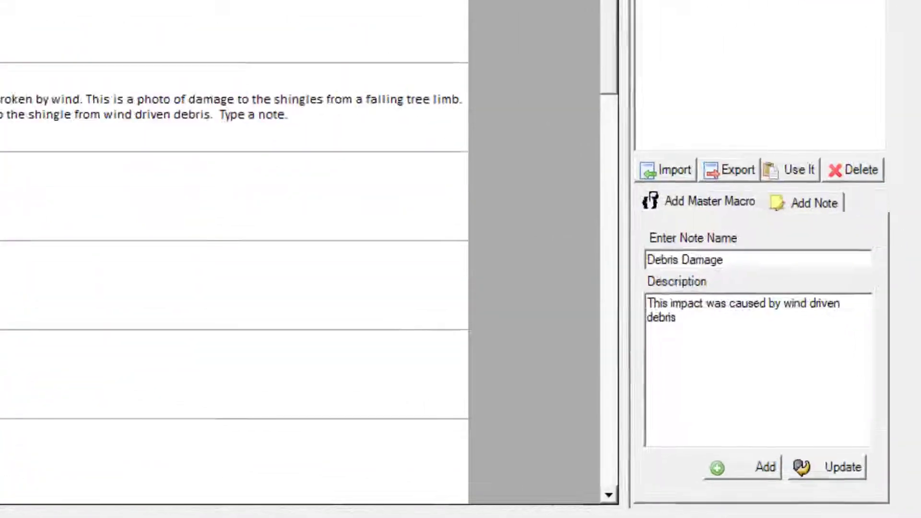
Add a "Level 1 Test" note described as "Level 1 Test Note" directly under Roof and insert it as the description of Drone Roof B (17)
left_click(814, 57)
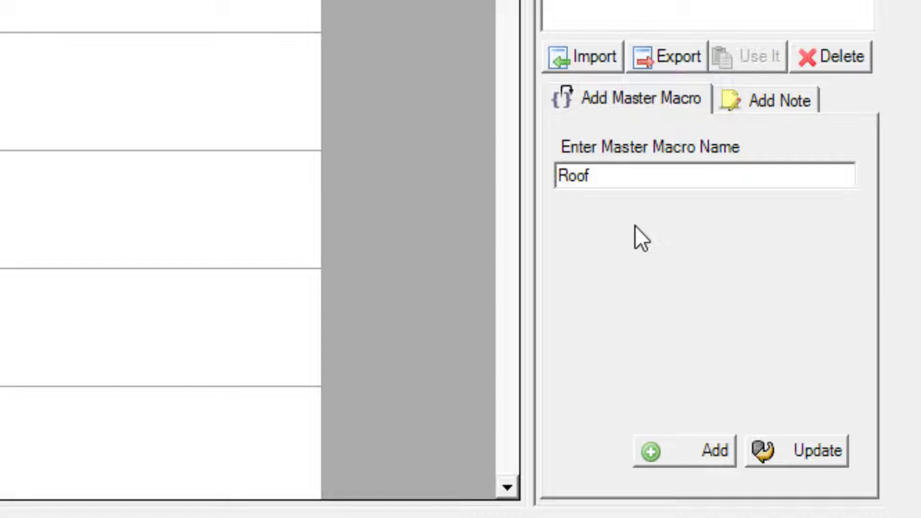
left_click(749, 99)
left_click(639, 175)
type("Level 1 Test")
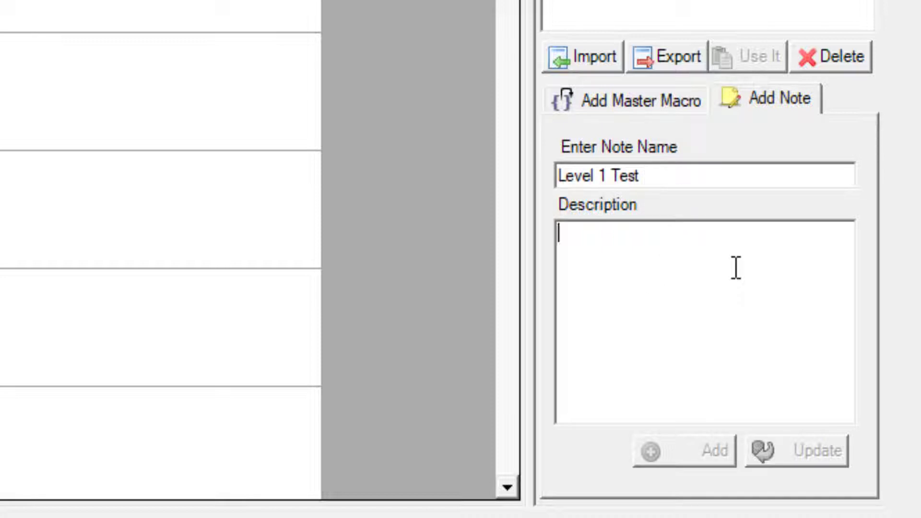
left_click(731, 266)
type("Level 1 Test Note")
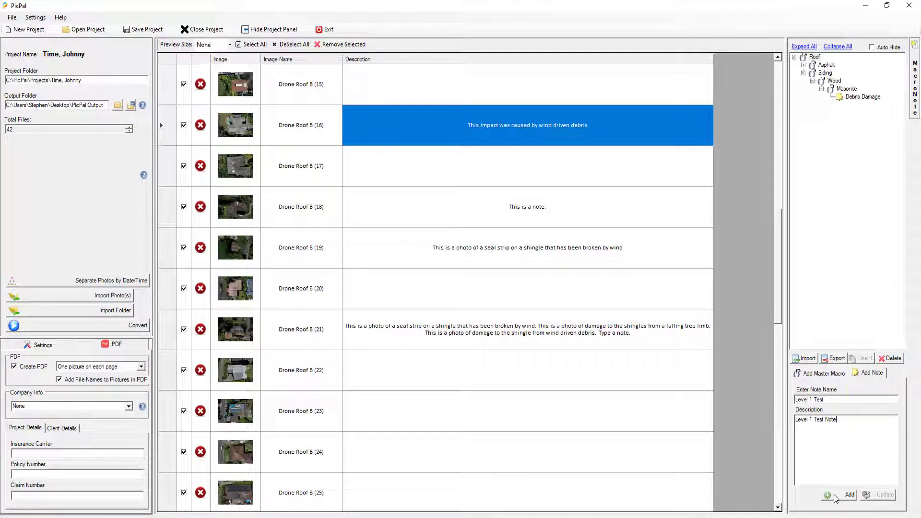
left_click(835, 498)
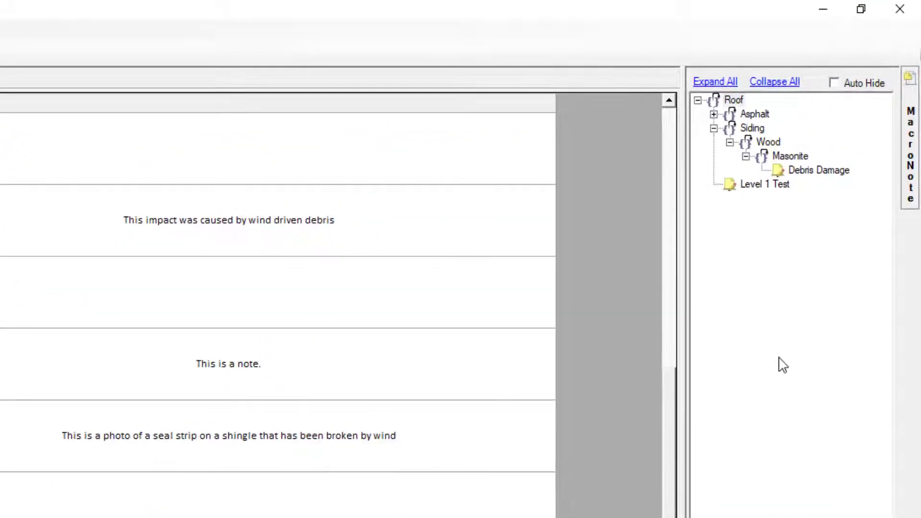
left_click(212, 292)
double_click(763, 186)
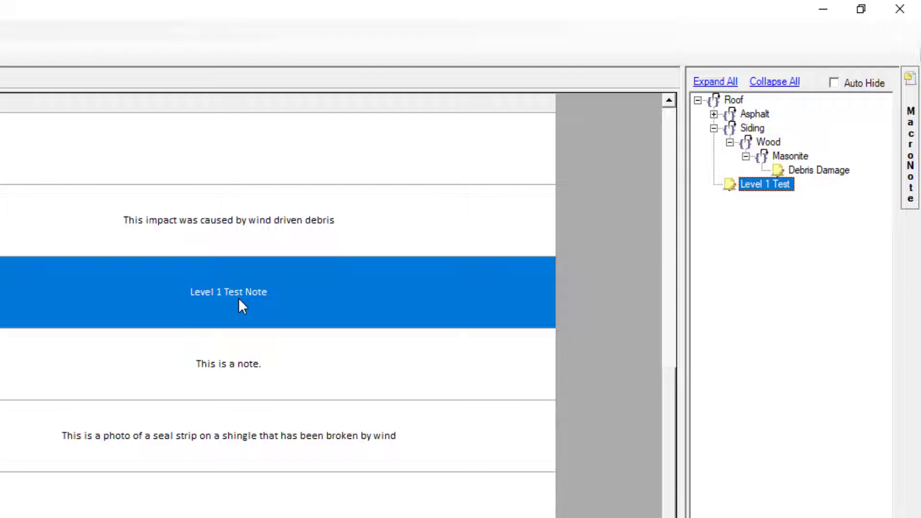
Add a "Test Name" note described as "Test Note" directly under Siding and insert it as the description of Drone Roof B (15)
left_click(751, 130)
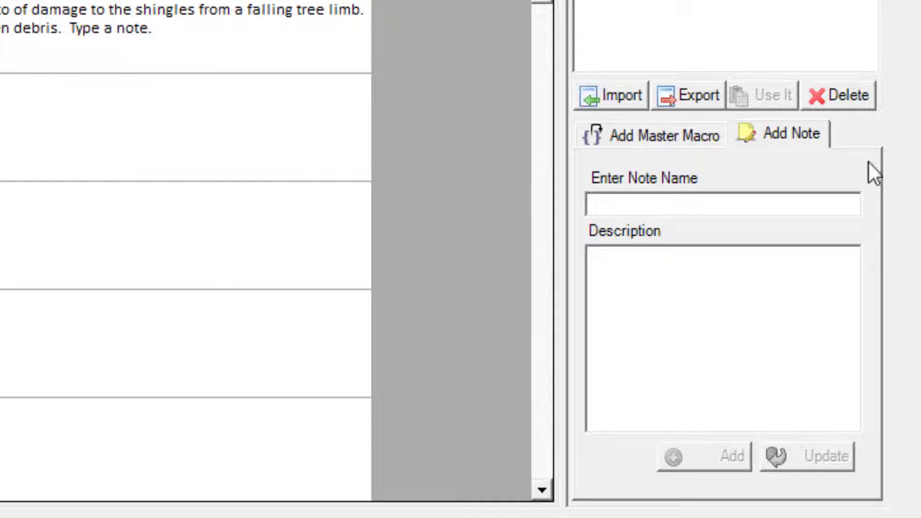
left_click(636, 203)
type("Test Name")
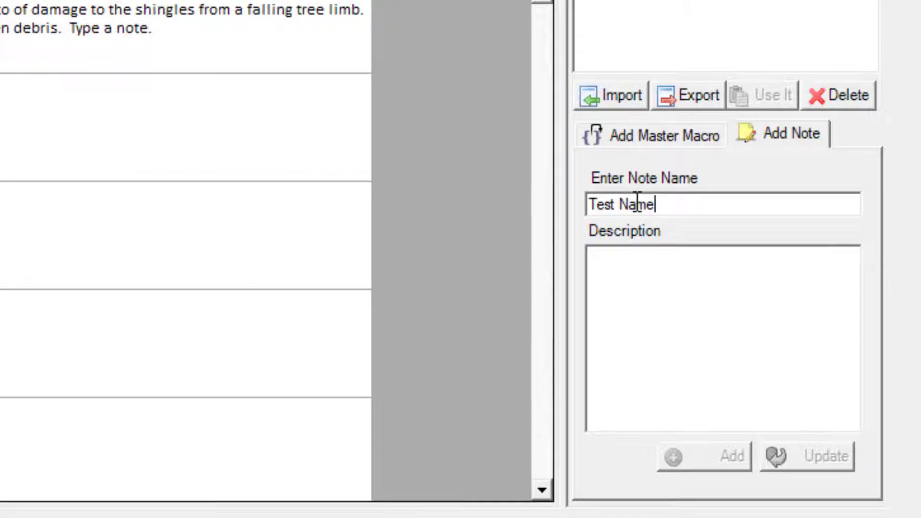
key("Tab")
type("Test Note")
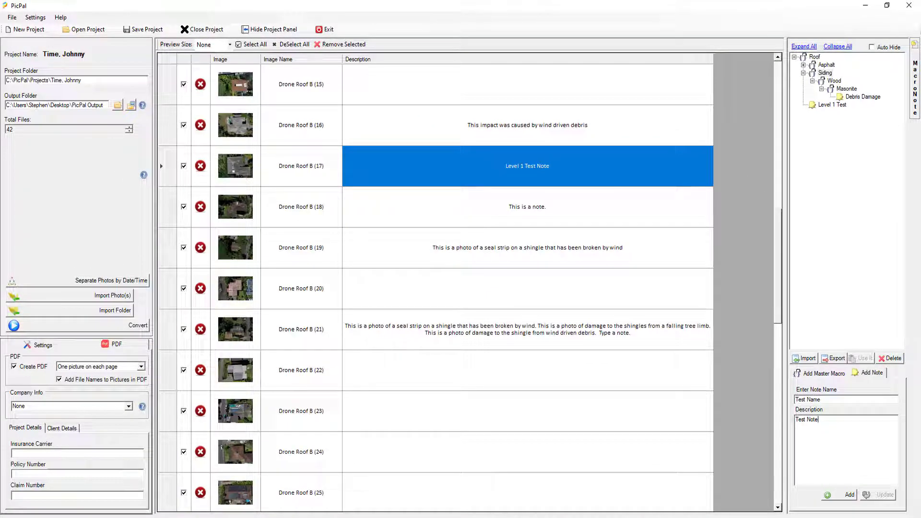
left_click(832, 496)
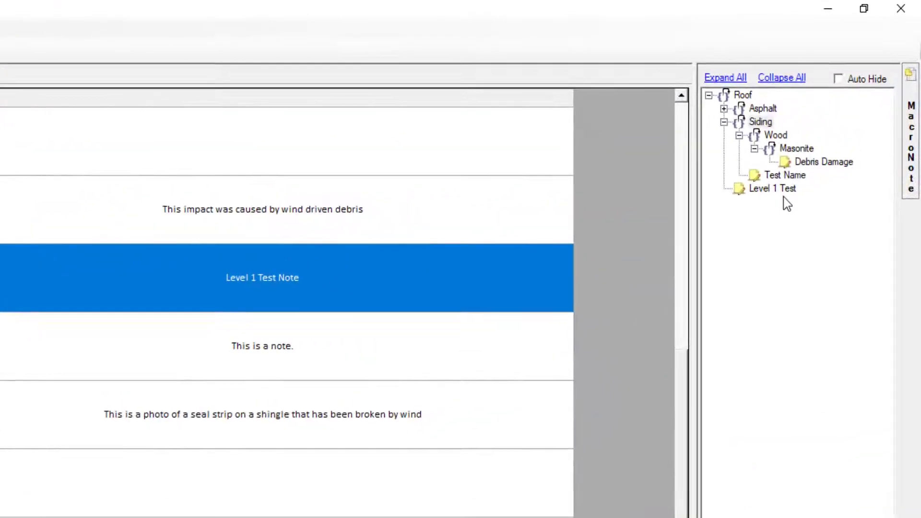
left_click(330, 153)
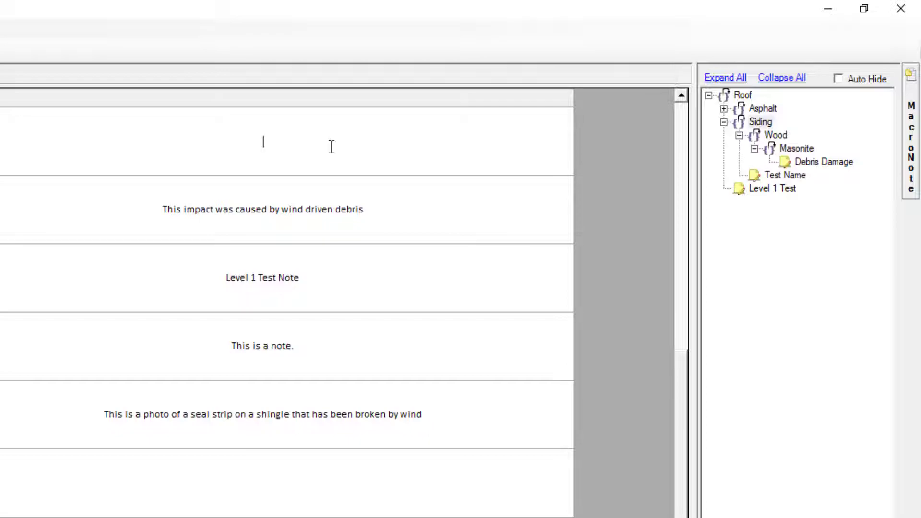
double_click(796, 176)
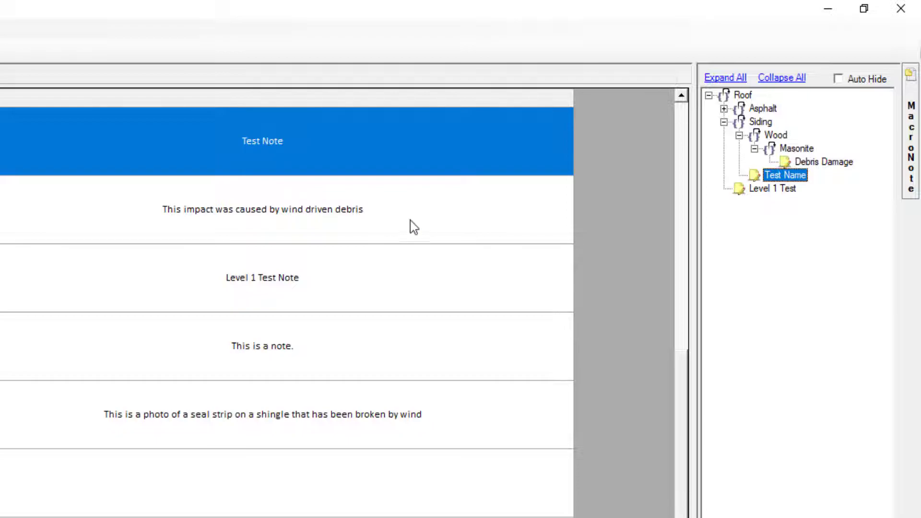
Add a master macro named "Metal" under the Siding category, alongside Wood
left_click(774, 134)
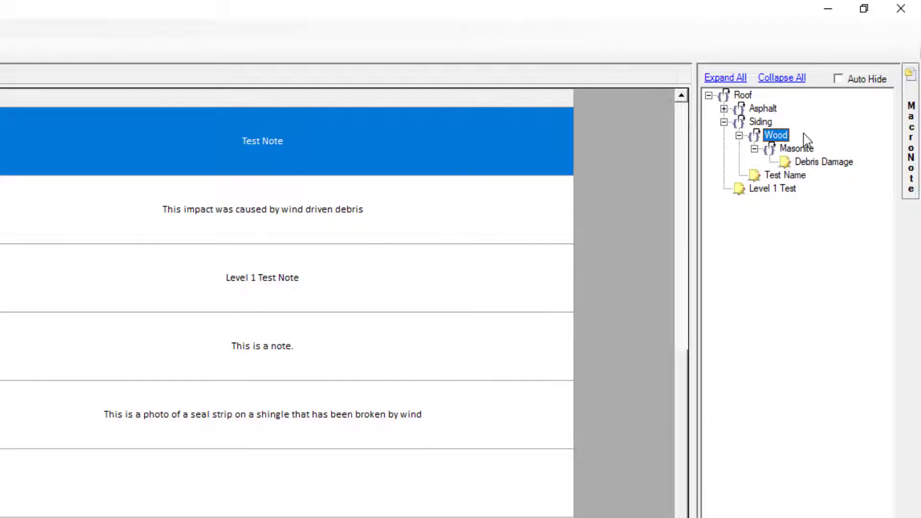
left_click(759, 122)
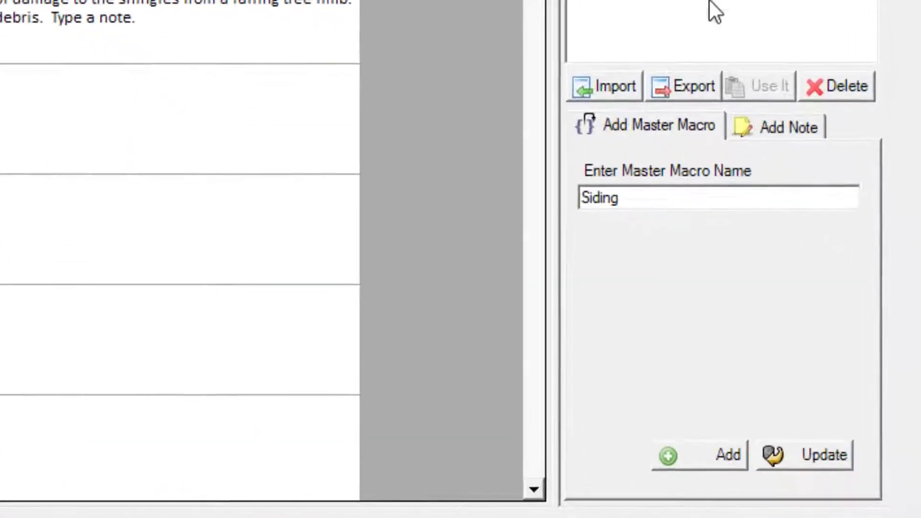
double_click(805, 399)
type("Metal")
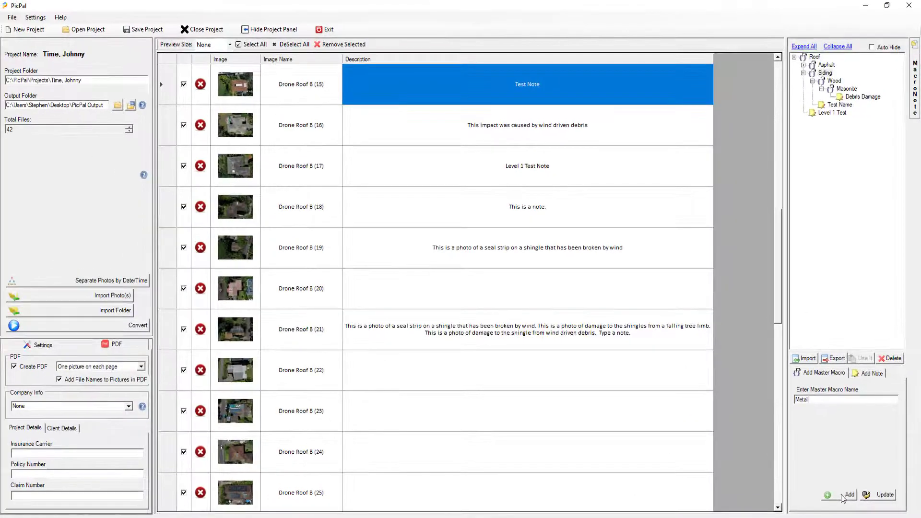
left_click(843, 495)
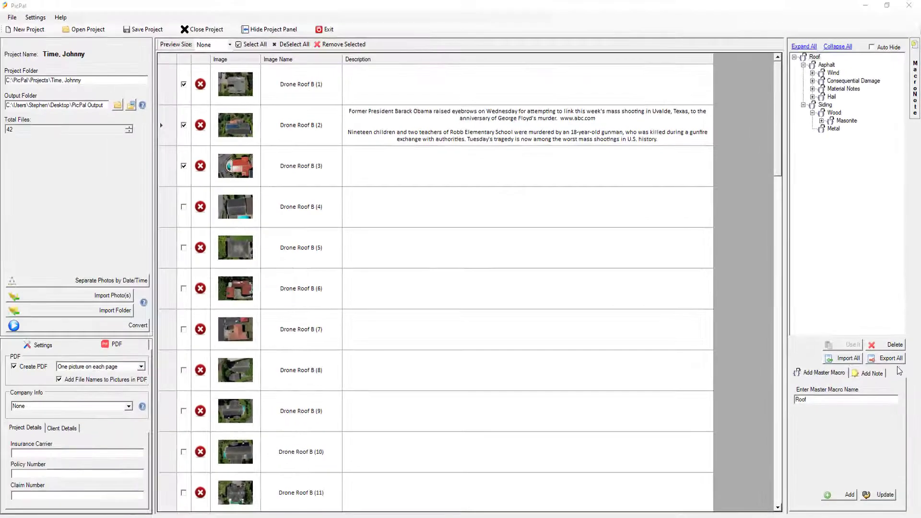
Export all macro notes as a CSV file named "MacroNote backup - 05-26-2022" in the MacroNote folder on the Desktop
left_click(893, 360)
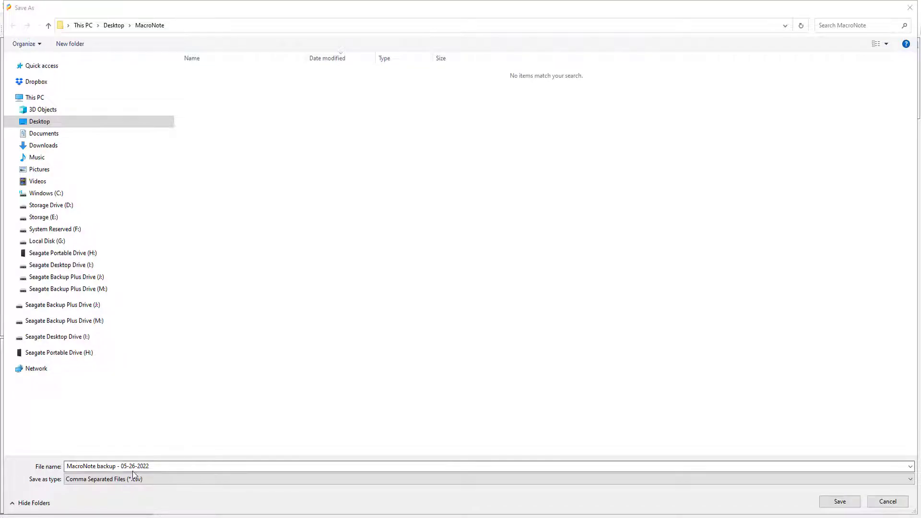
left_click(839, 501)
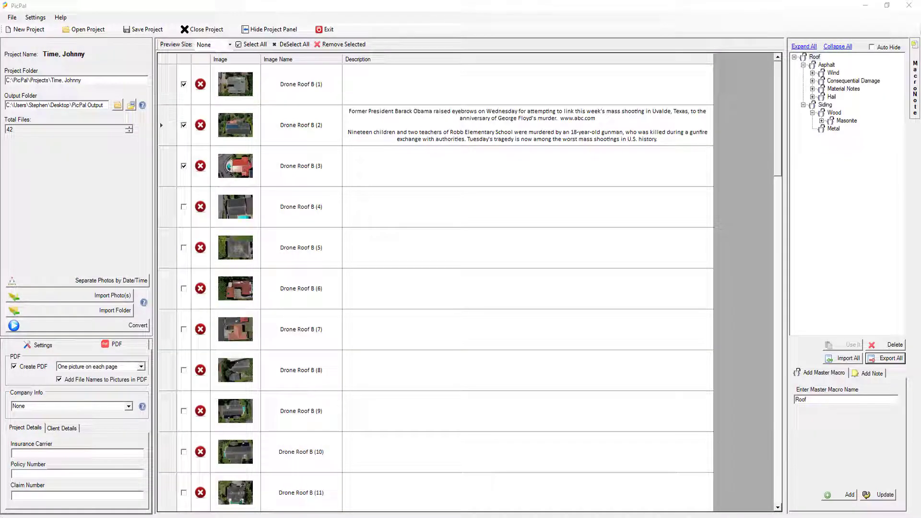
Open "MacroNote backup - 05-26-2022.csv" from the MacroNote folder in Excel, examine its macro levels, notes and descriptions, and close it
left_click_drag(687, 76, 482, 97)
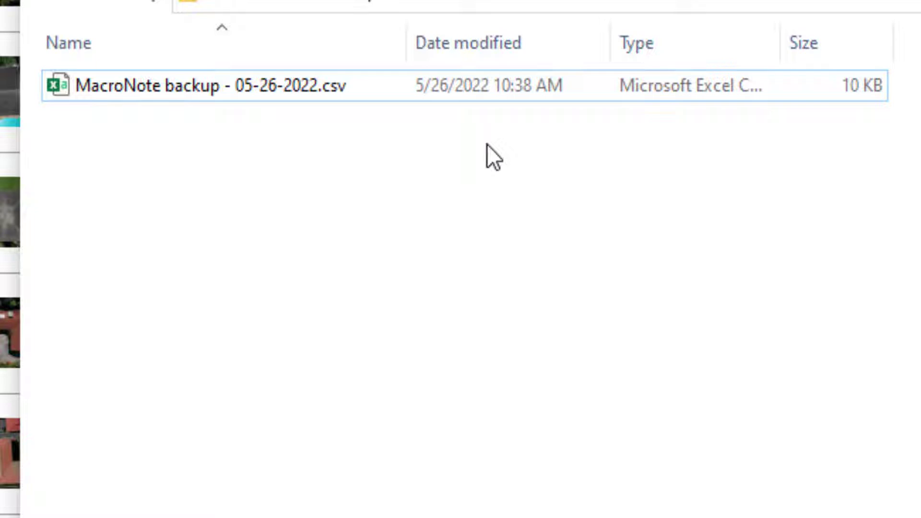
left_click(351, 88)
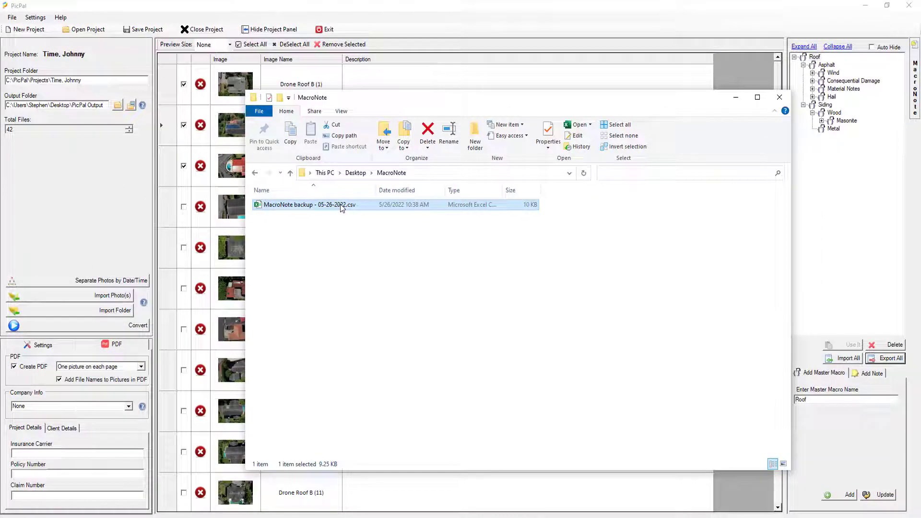
double_click(342, 205)
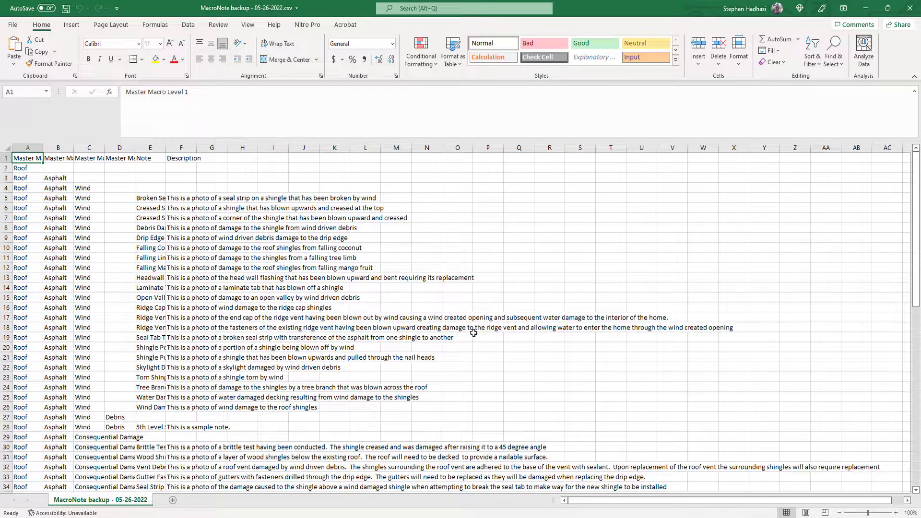
left_click(917, 14)
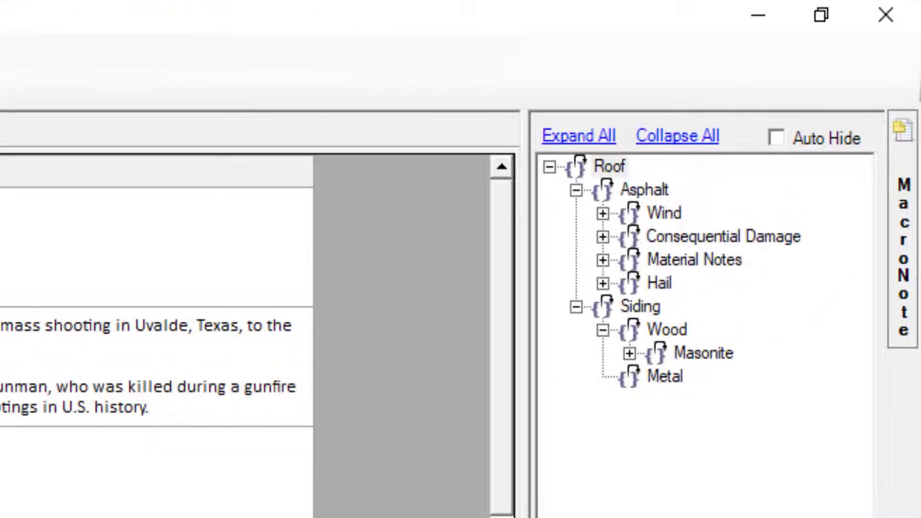
Delete the Roof master macro with everything under it and import "MacroNote backup - 05-26-2022.csv", accepting the overwrite of all existing notes
left_click(596, 165)
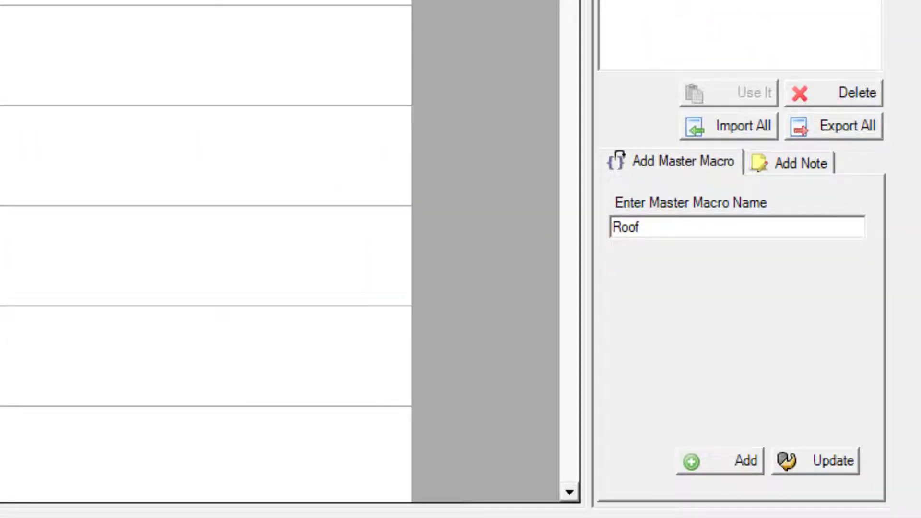
left_click(847, 97)
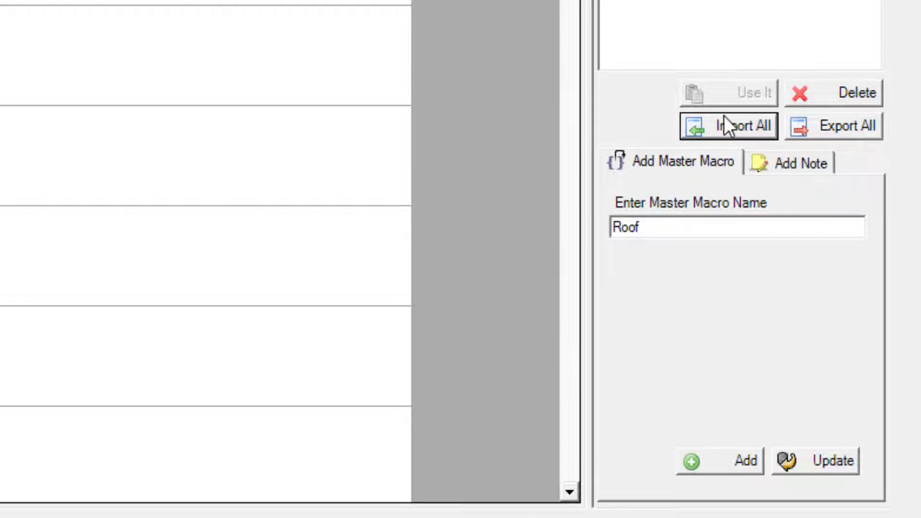
left_click(718, 128)
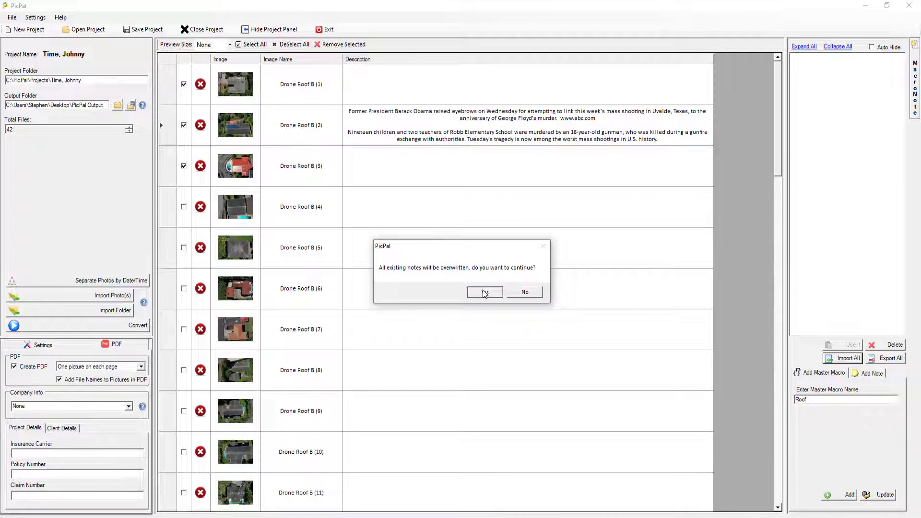
left_click(485, 293)
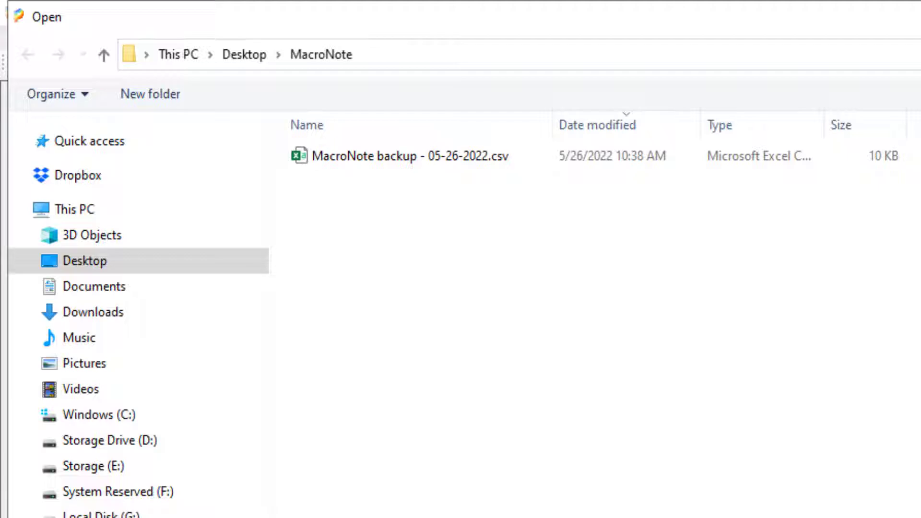
left_click(432, 158)
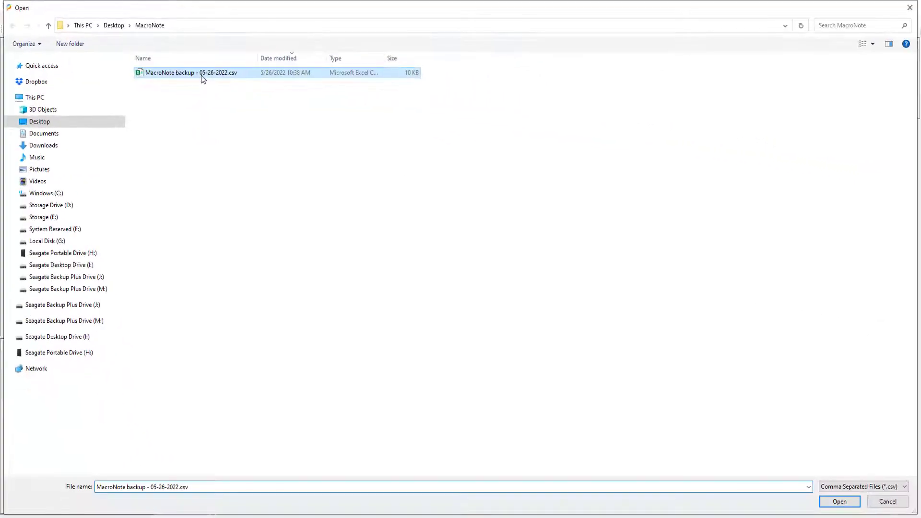
double_click(202, 73)
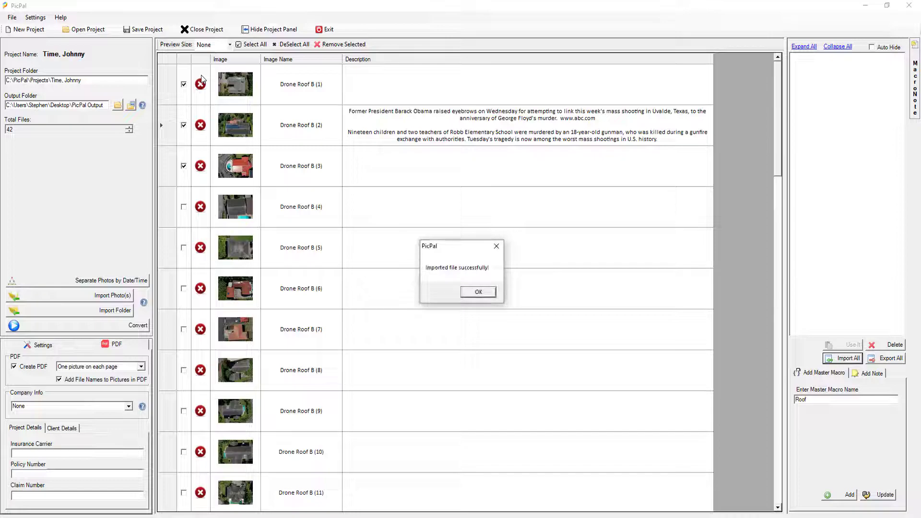
left_click(479, 292)
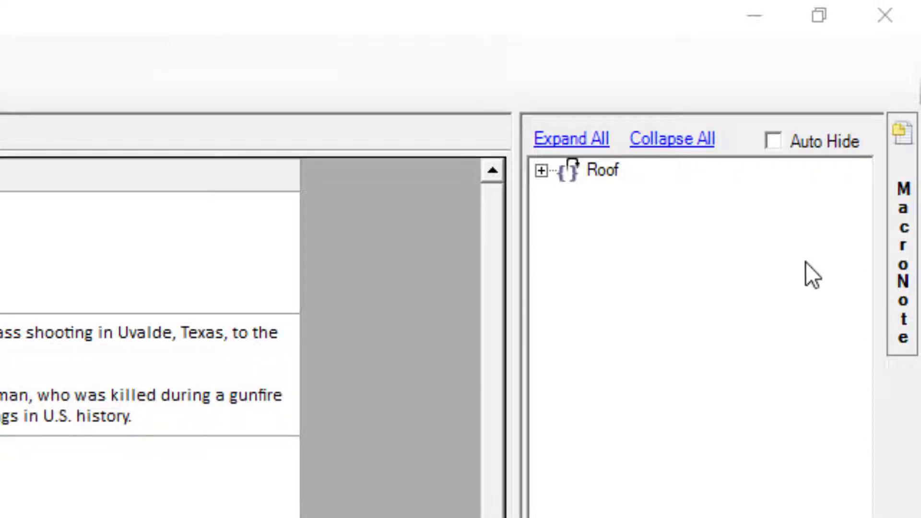
Expand Roof, Asphalt and Hail in the macro tree to check the imported categories and notes
left_click(541, 171)
left_click(569, 194)
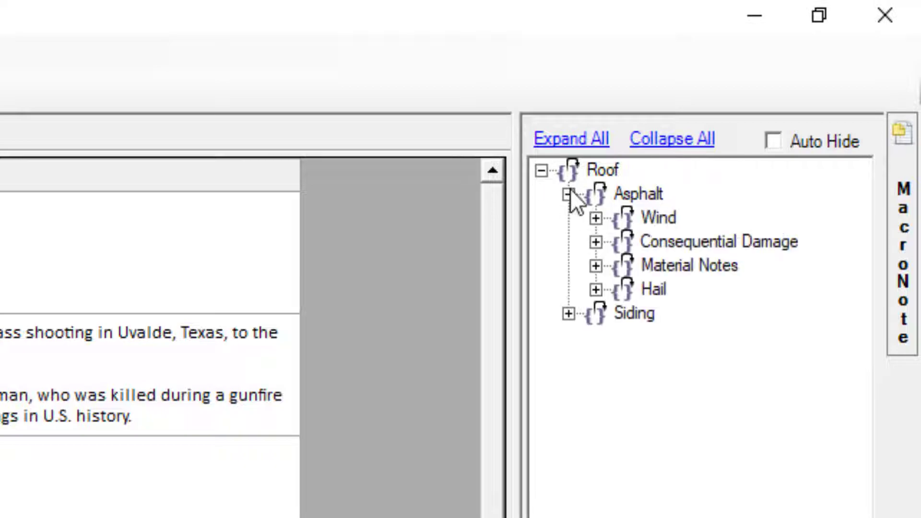
left_click(596, 290)
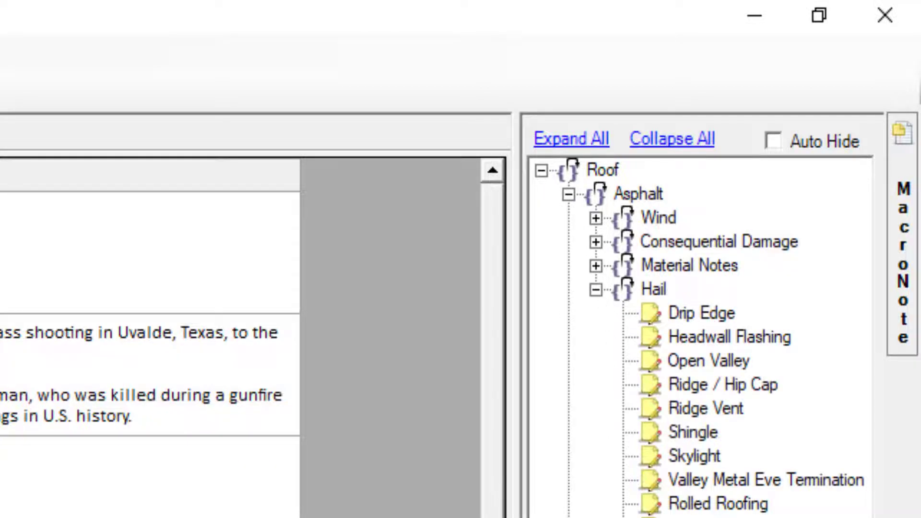